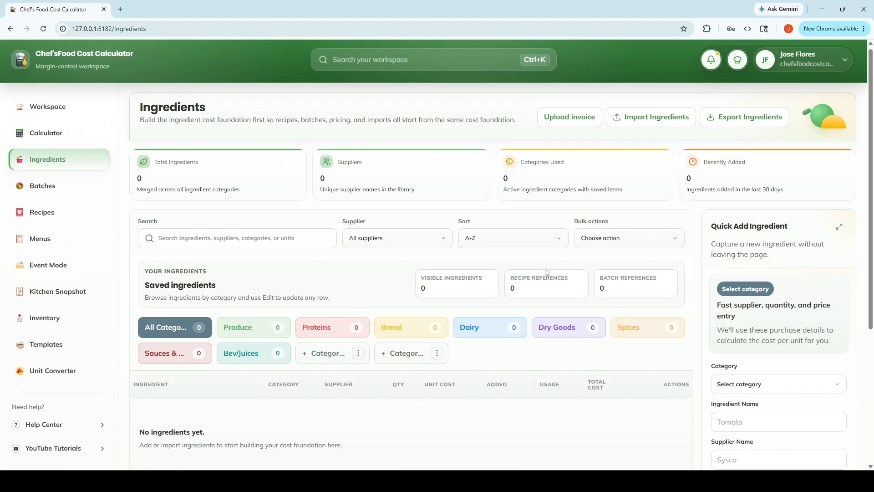
Step: Start an invoice upload from the Ingredients page and load the PDF 19446228 from the Downloads folder
scroll(546, 272, down, 2)
scroll(547, 271, up, 2)
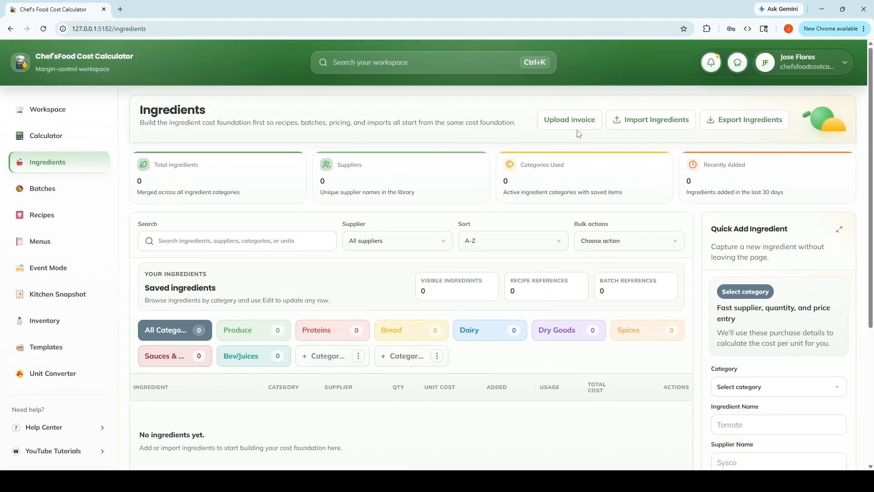
click(574, 129)
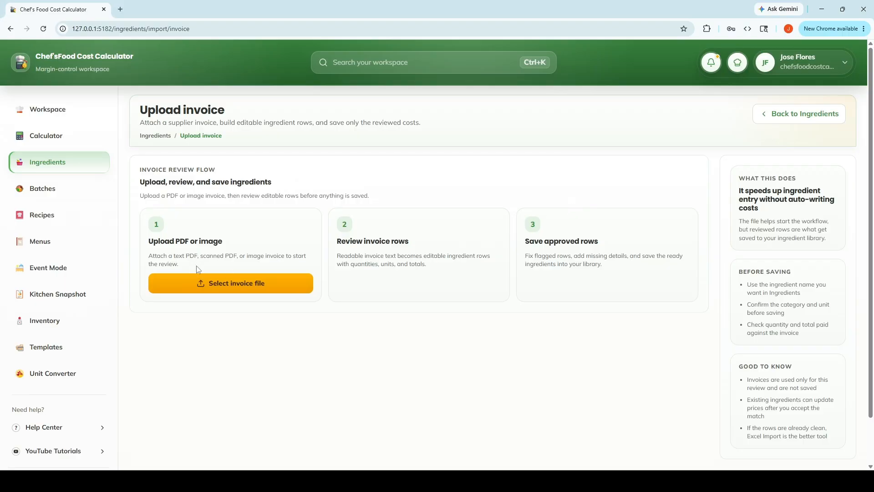
click(201, 285)
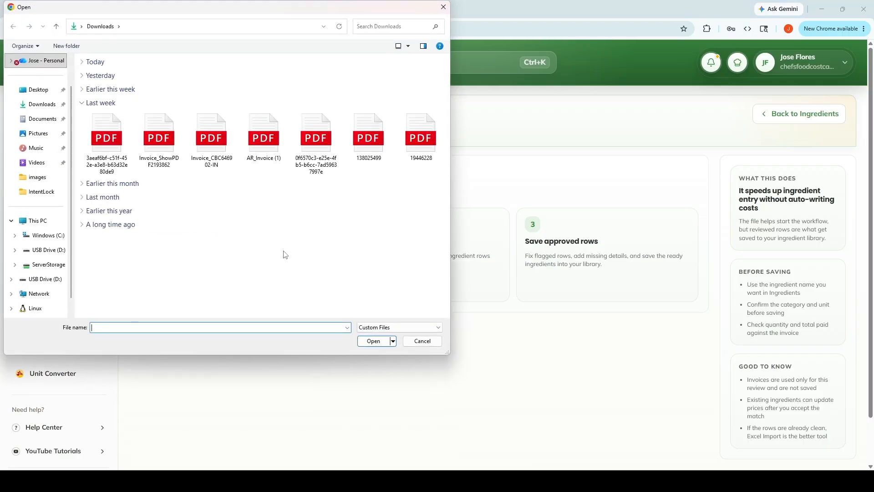
click(422, 153)
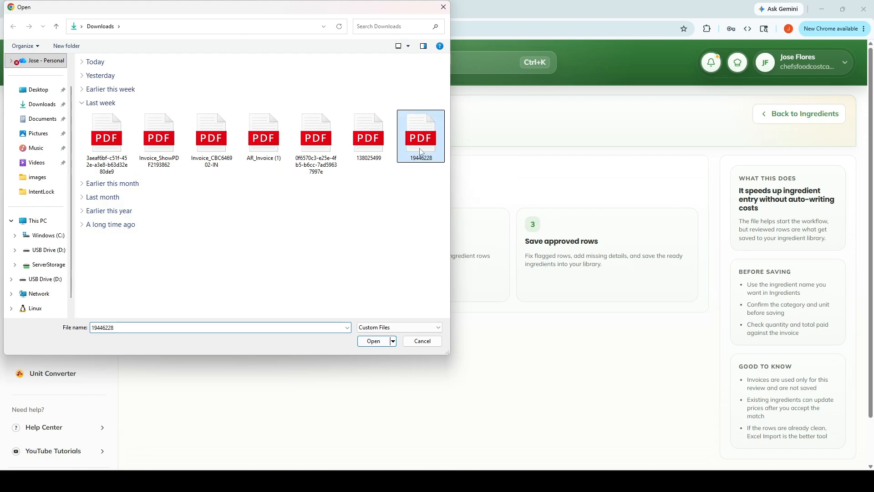
click(373, 341)
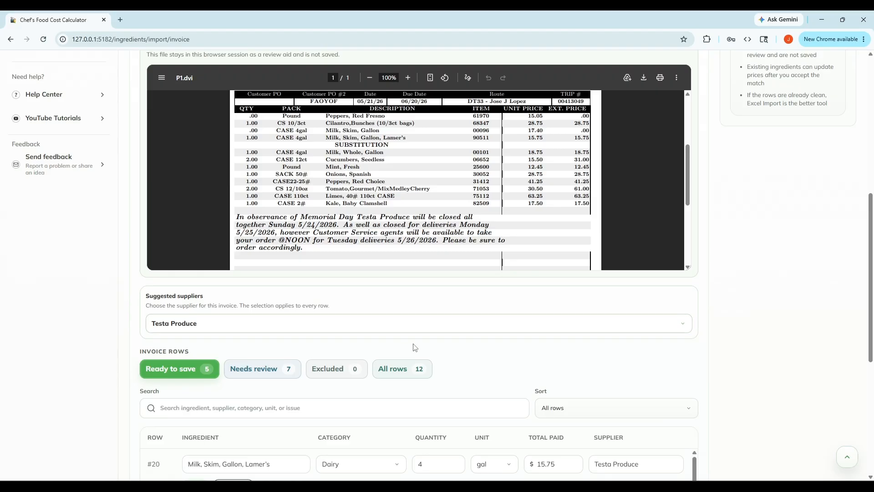
Step: Apply the custom supplier name "example" to every invoice row and check it in the Mint, Fresh row
scroll(444, 381, down, 3)
scroll(445, 329, down, 3)
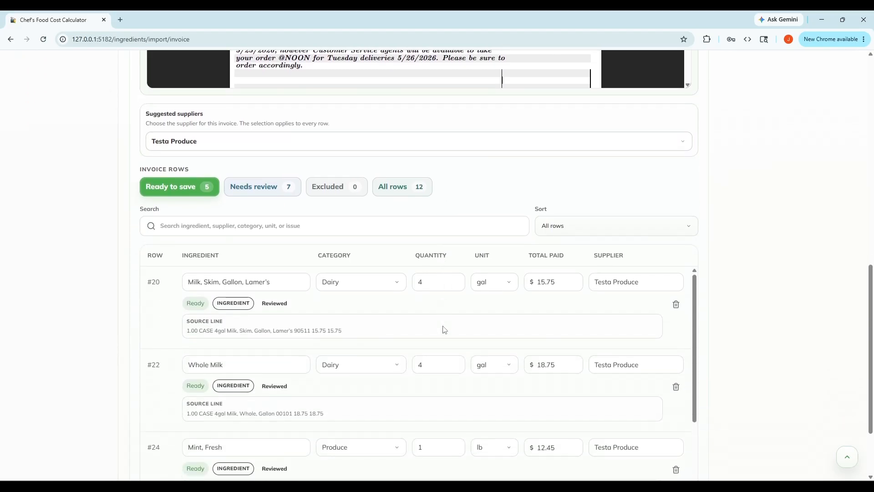
click(210, 144)
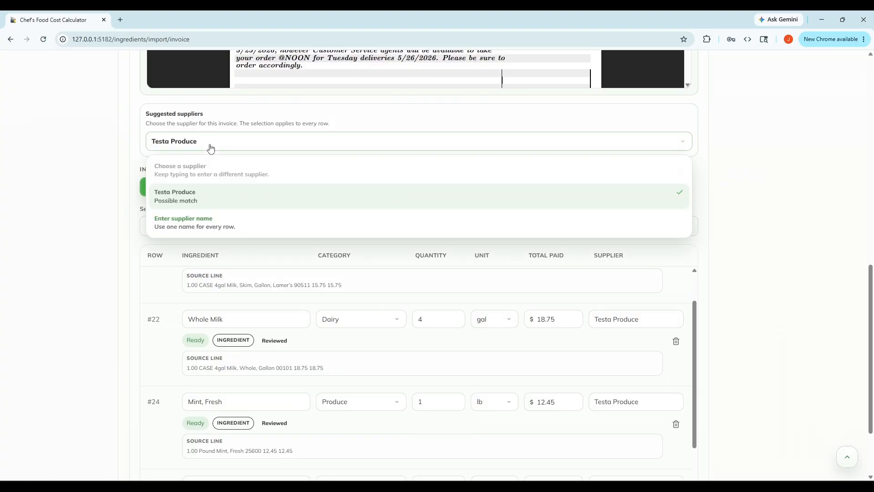
click(213, 220)
click(209, 184)
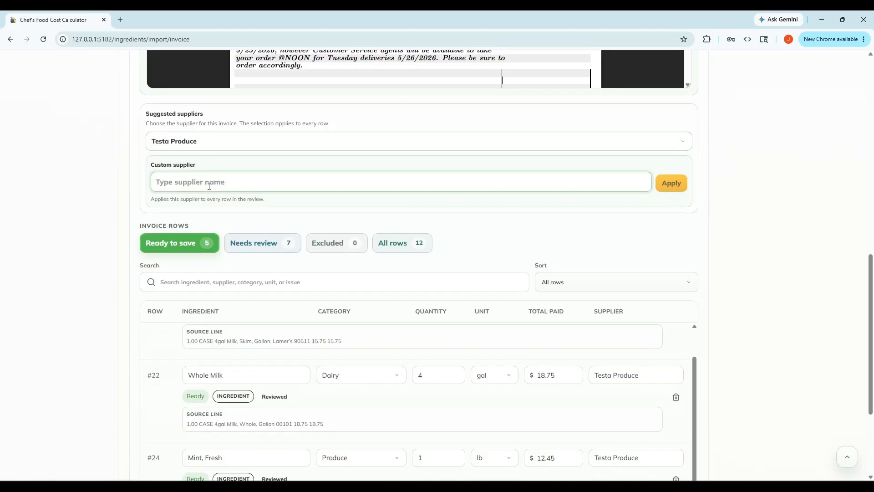
text(example)
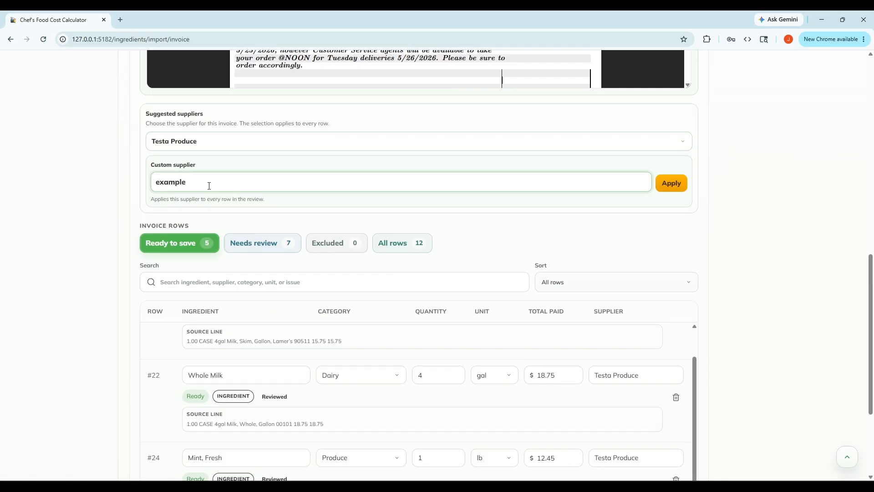
key(Return)
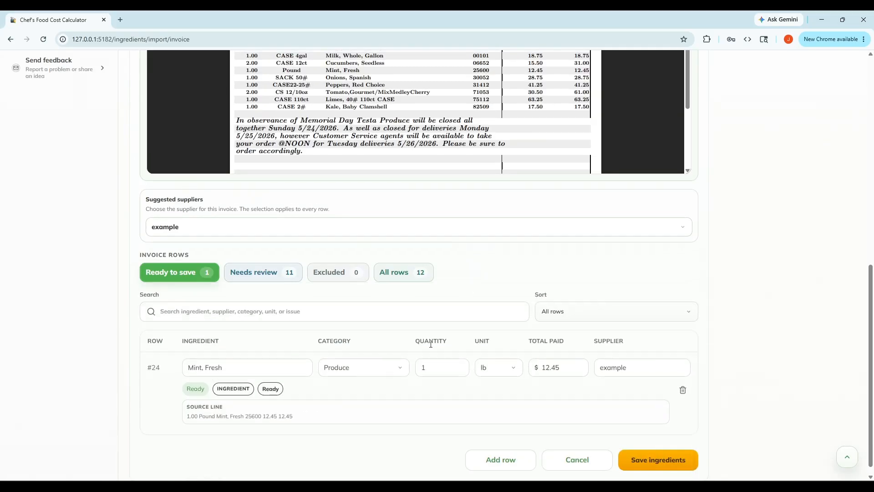
drag(643, 366, 593, 378)
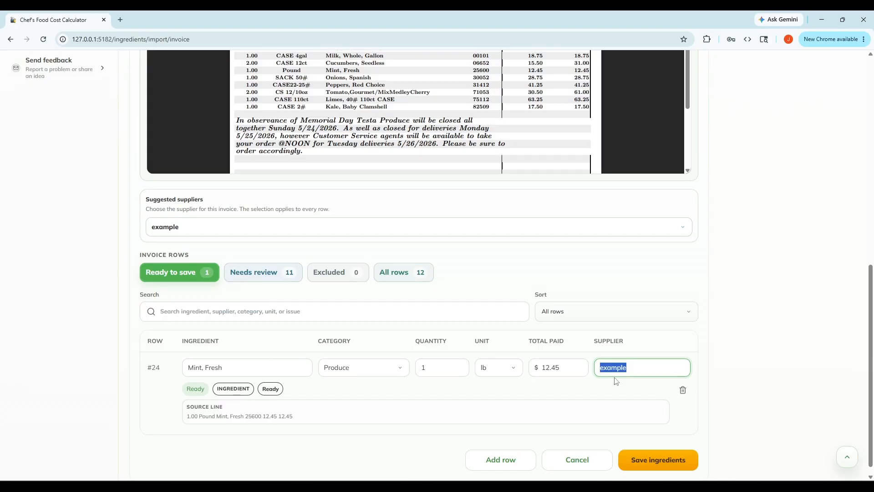
click(587, 382)
Step: Switch the supplier for all invoice rows back to the suggested Testa Produce
click(188, 229)
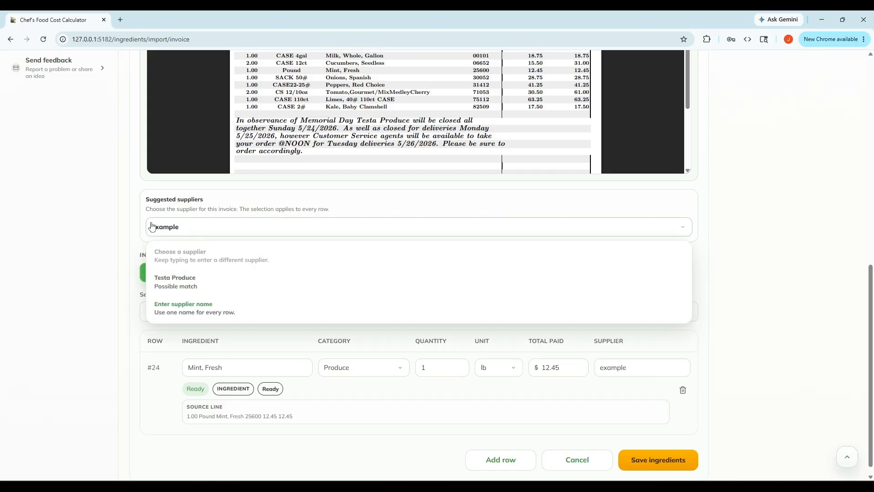
click(190, 281)
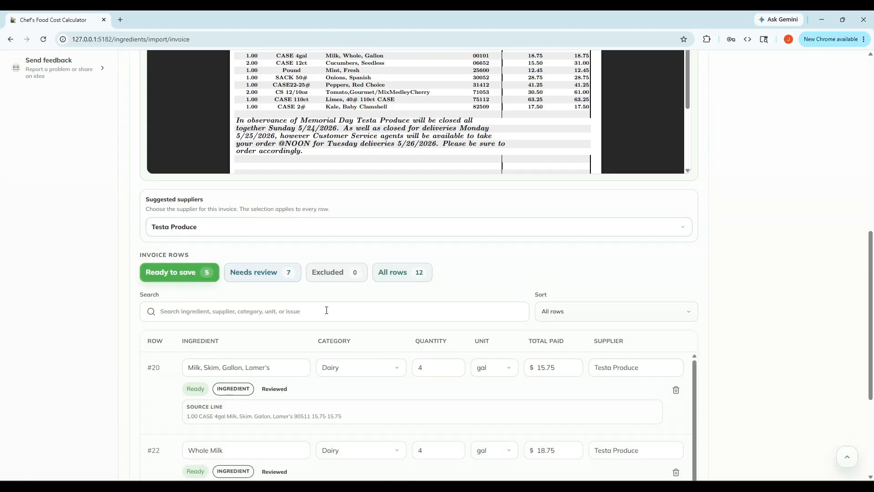
Step: Look over the ready rows, switch to the rows needing review, and mark the cilantro bunches row as ready to save
scroll(241, 312, down, 1)
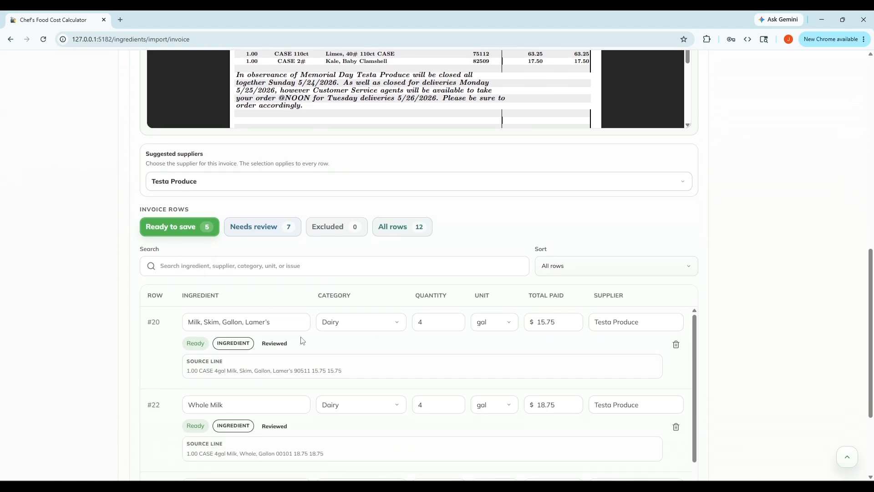
scroll(302, 341, down, 3)
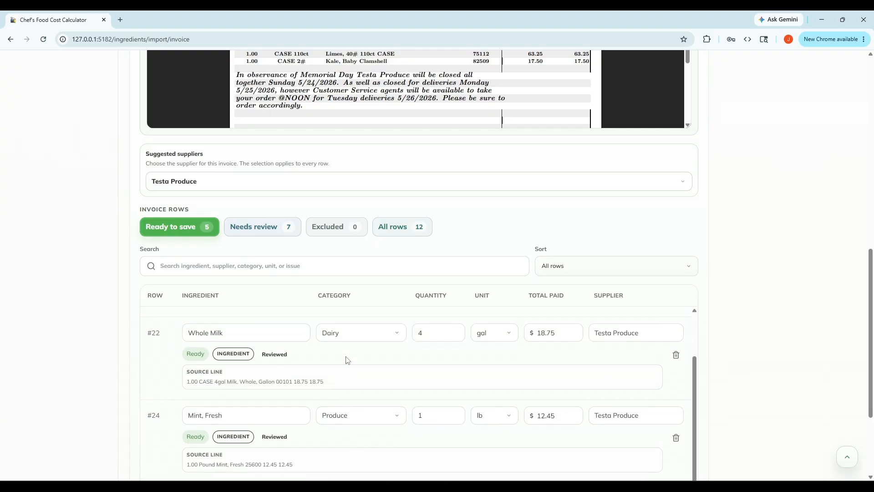
scroll(351, 358, up, 3)
click(273, 236)
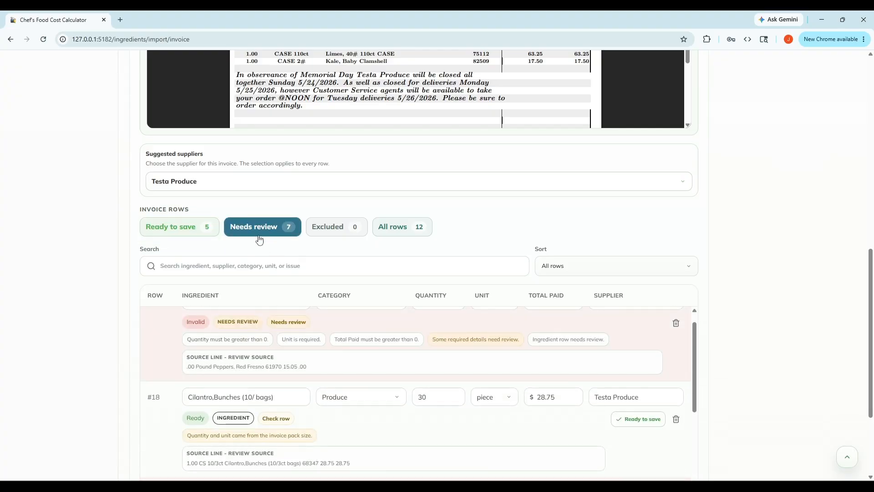
scroll(103, 319, down, 2)
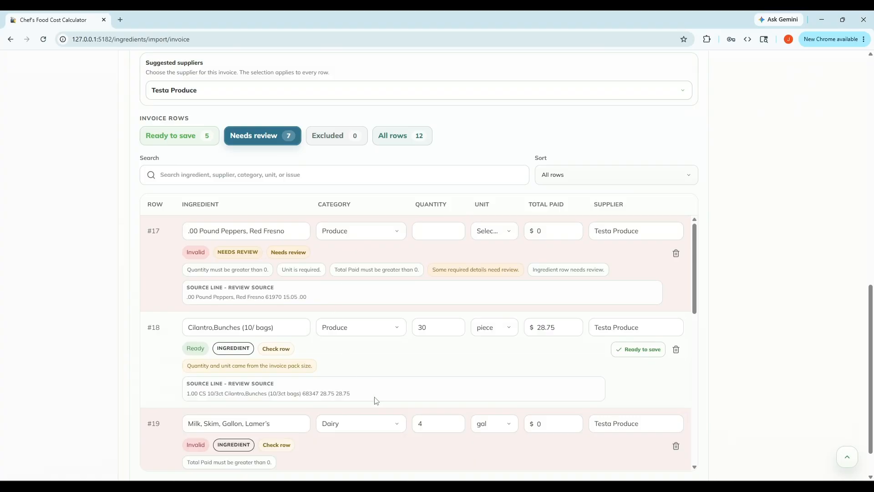
scroll(376, 400, down, 1)
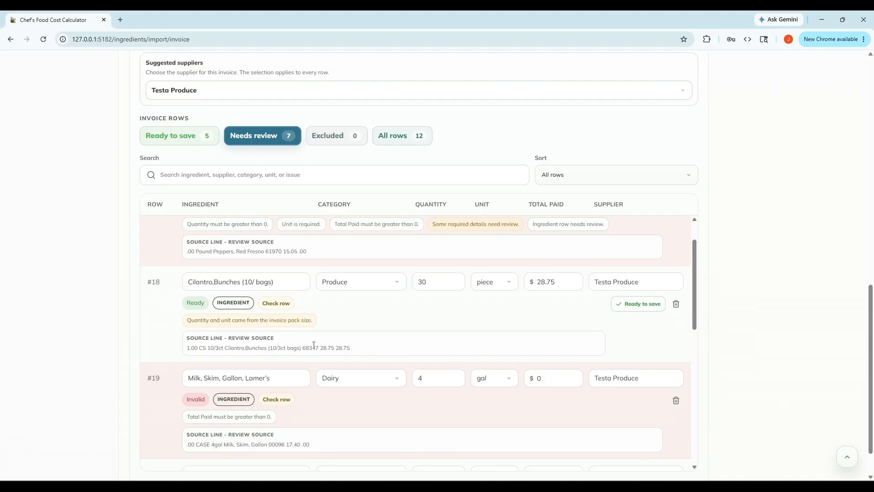
click(637, 304)
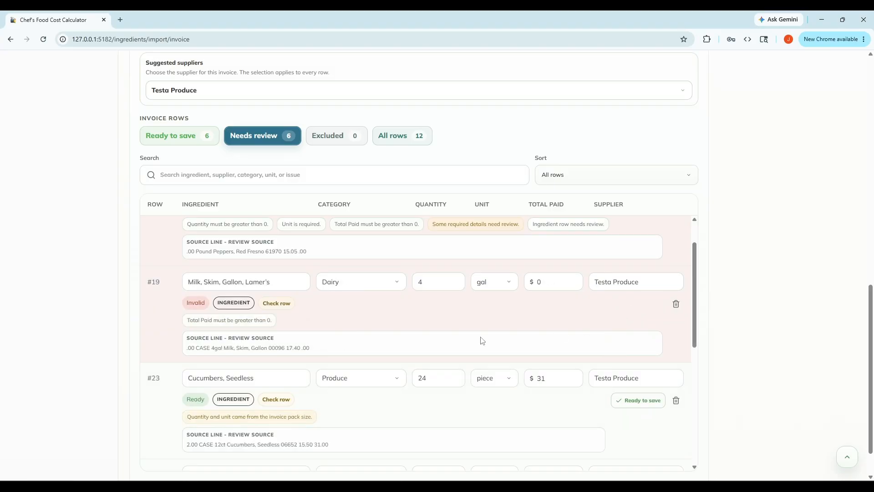
Step: Mark the Cucumbers, Seedless and Onions, Spanish rows as ready to save
scroll(483, 341, down, 2)
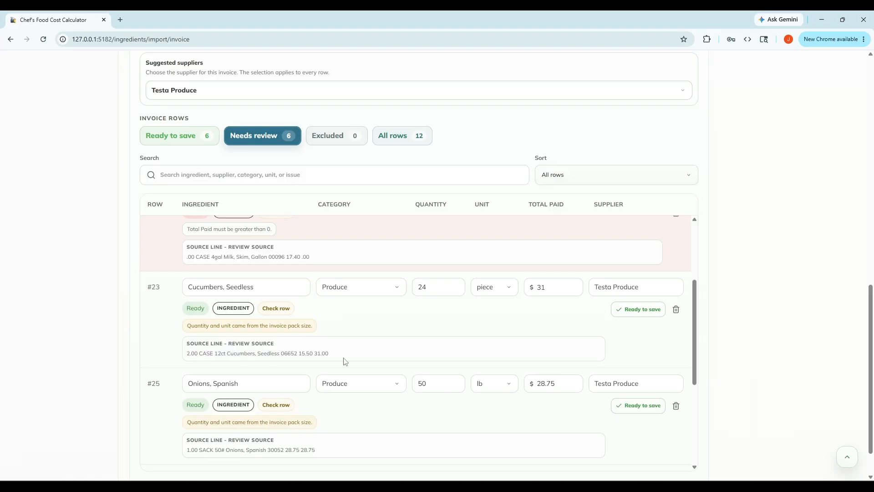
click(626, 311)
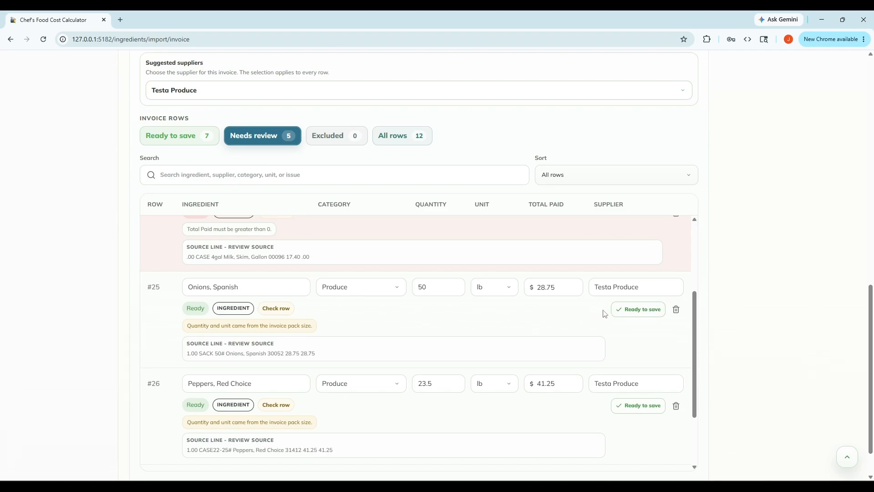
click(617, 311)
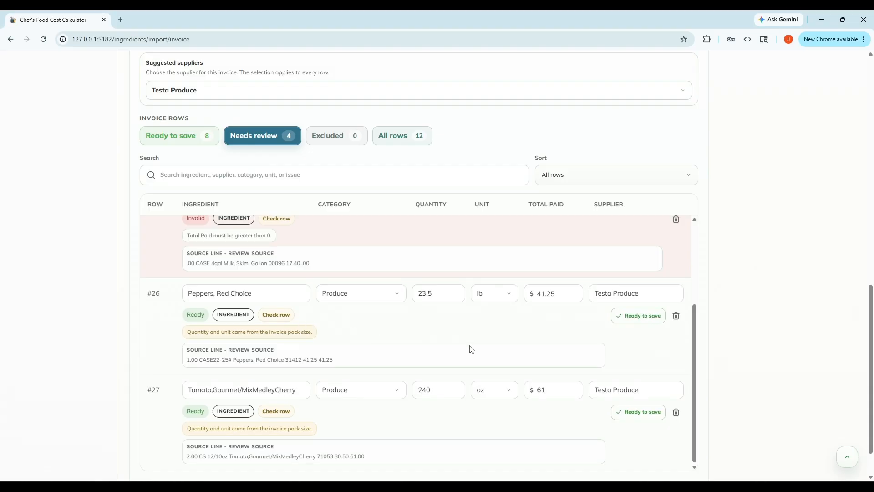
Step: Check the pack sizes in the source lines of the Peppers, Red Choice and gourmet tomato rows and mark both as ready to save
double_click(225, 360)
drag(214, 362, 225, 362)
click(315, 357)
click(641, 318)
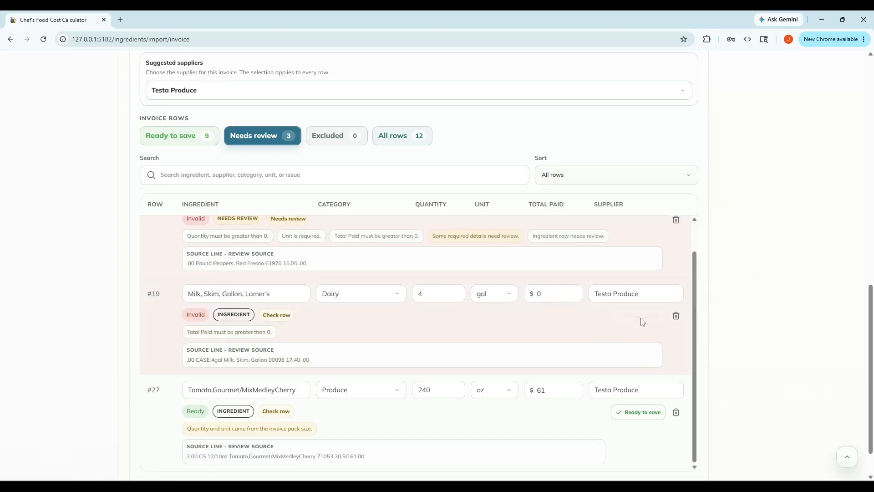
scroll(514, 358, down, 1)
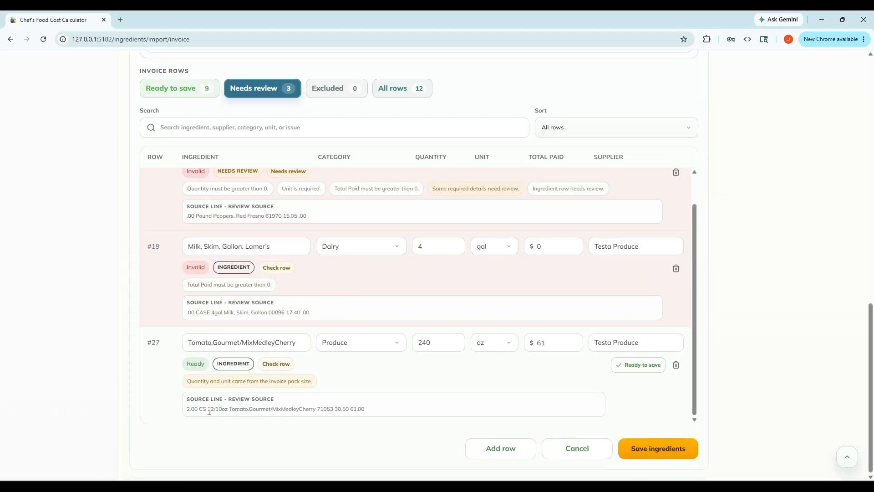
drag(207, 410, 229, 411)
click(624, 366)
Step: Remove the invalid Peppers, Red Fresno row from the invoice review
scroll(294, 371, up, 1)
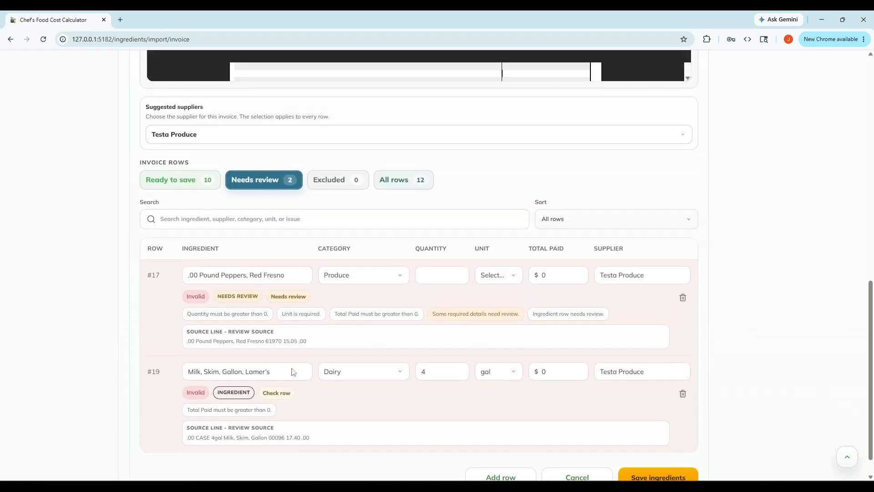
scroll(168, 348, down, 1)
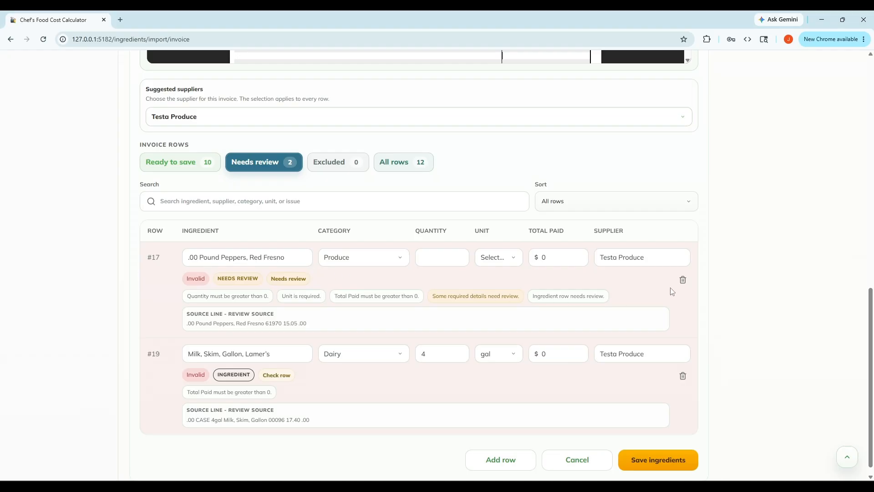
click(683, 280)
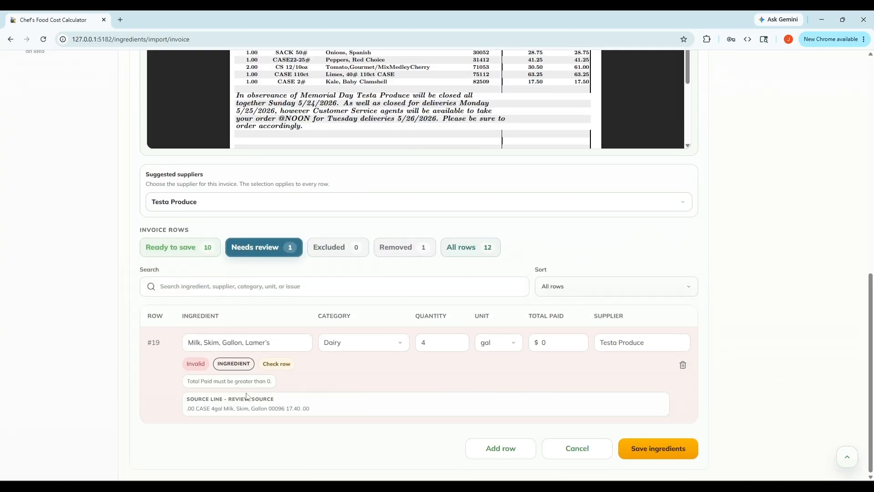
Step: Set the total paid for skim milk row #19 to 17.40, the unit price in its source line
scroll(204, 396, down, 1)
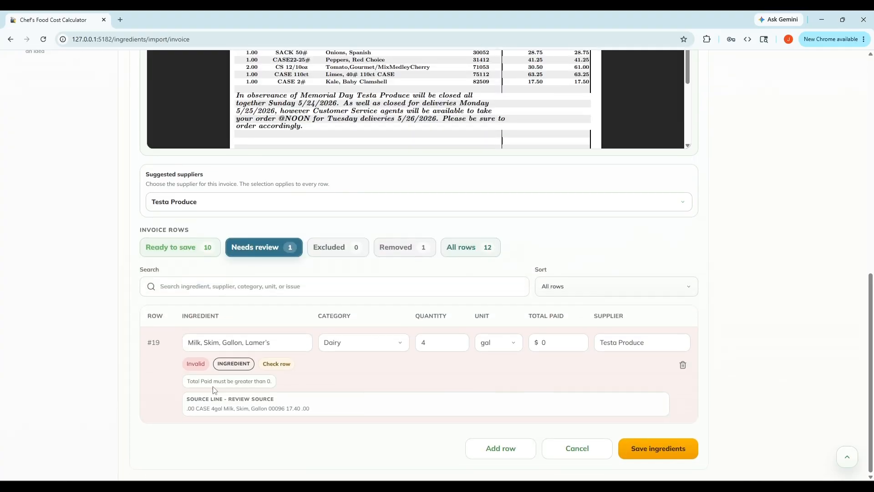
click(547, 344)
drag(287, 408, 302, 407)
click(557, 345)
key(BackSpace)
scroll(557, 345, up, 1)
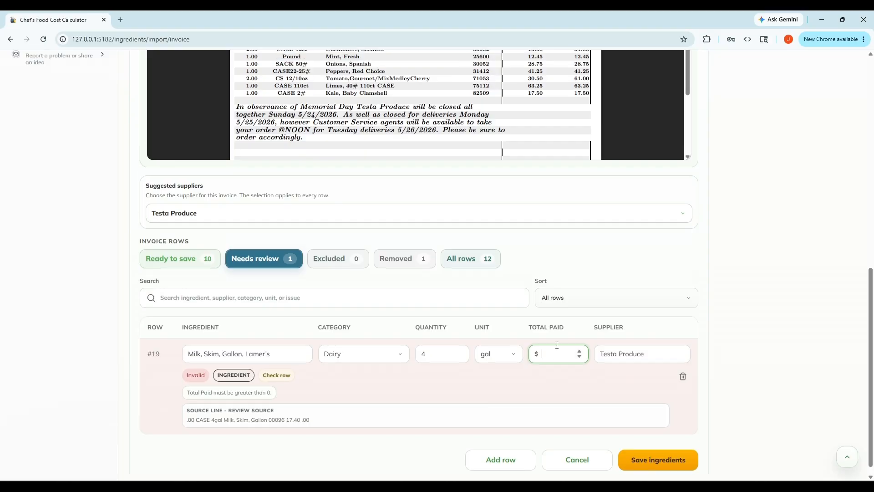
text(17.40)
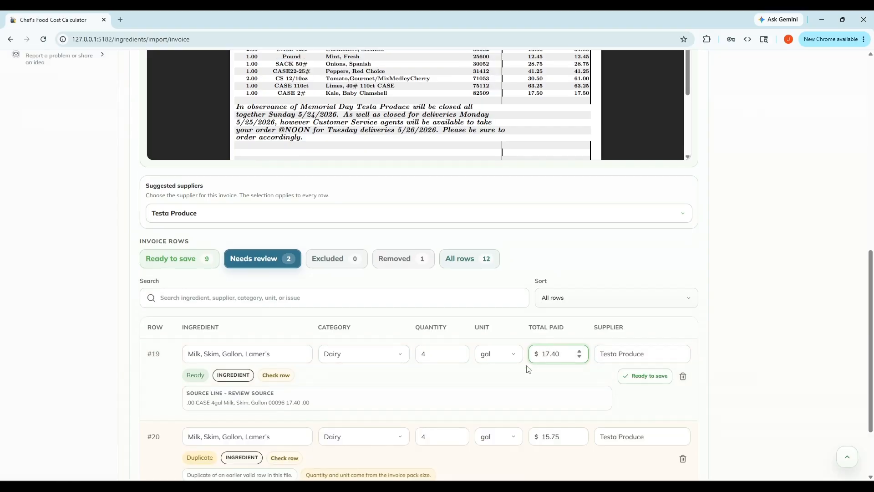
Step: Mark skim milk row #19 as ready to save and remove the duplicate skim milk row #20
scroll(528, 369, down, 1)
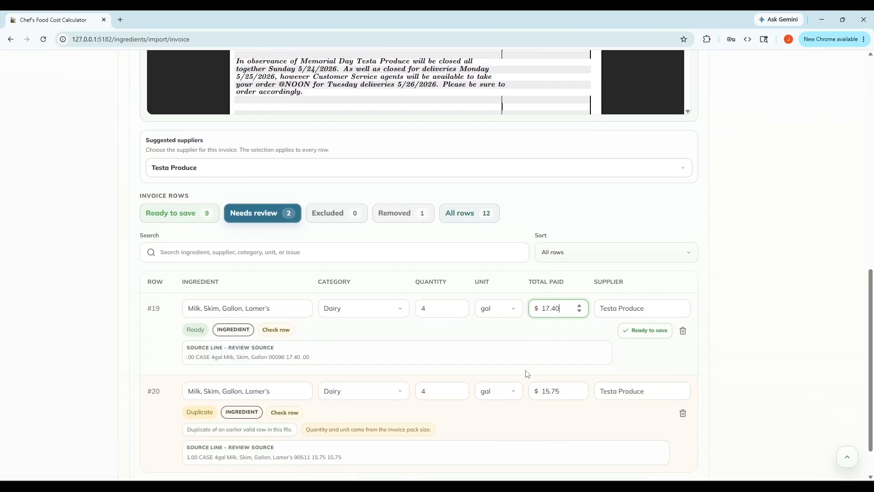
scroll(527, 373, down, 1)
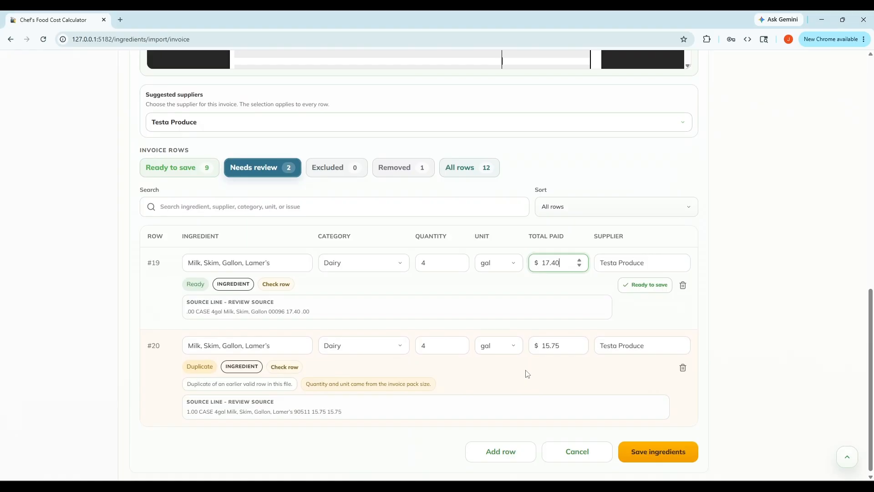
click(631, 290)
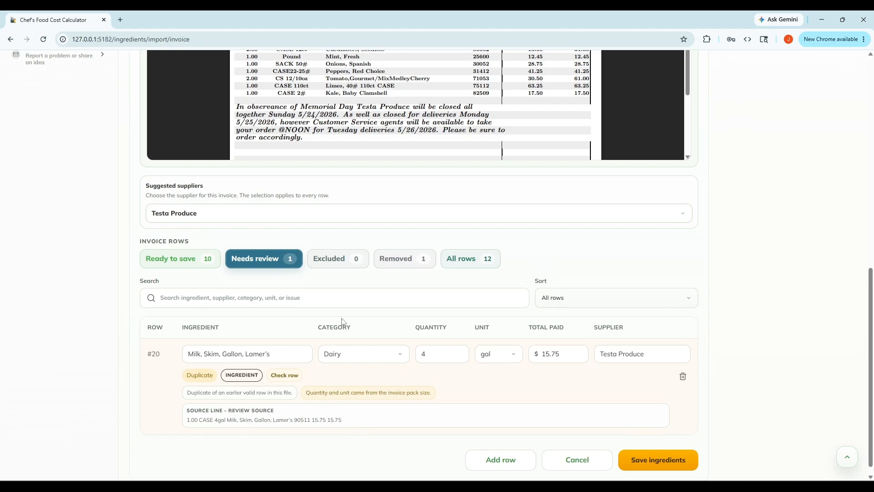
scroll(342, 322, down, 1)
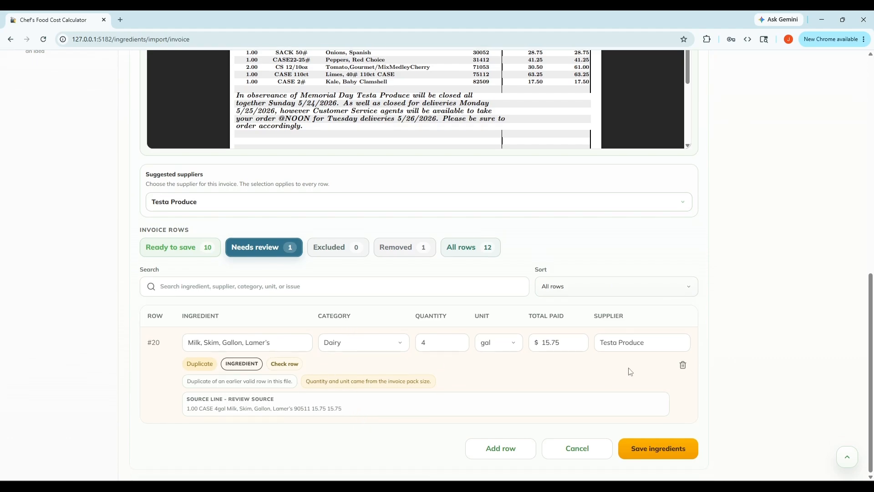
click(683, 366)
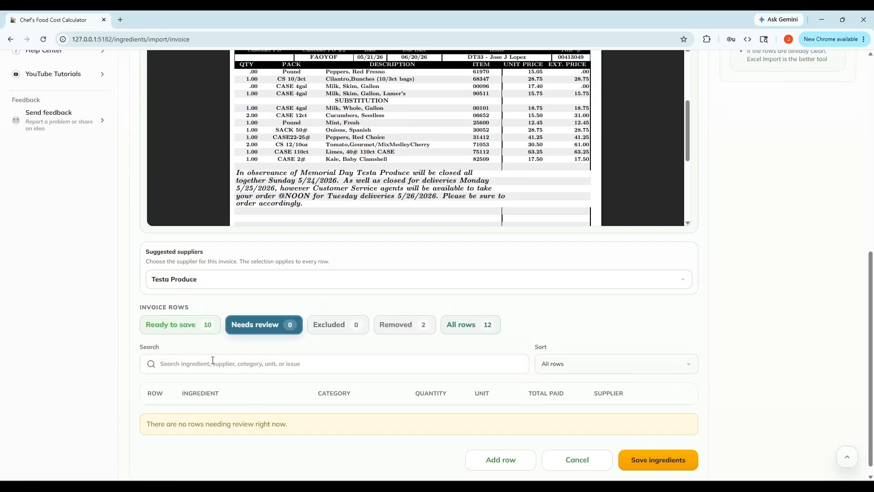
Step: Review the ready-to-save invoice rows, checking each ingredient's quantity, unit and total paid against its source line
click(189, 335)
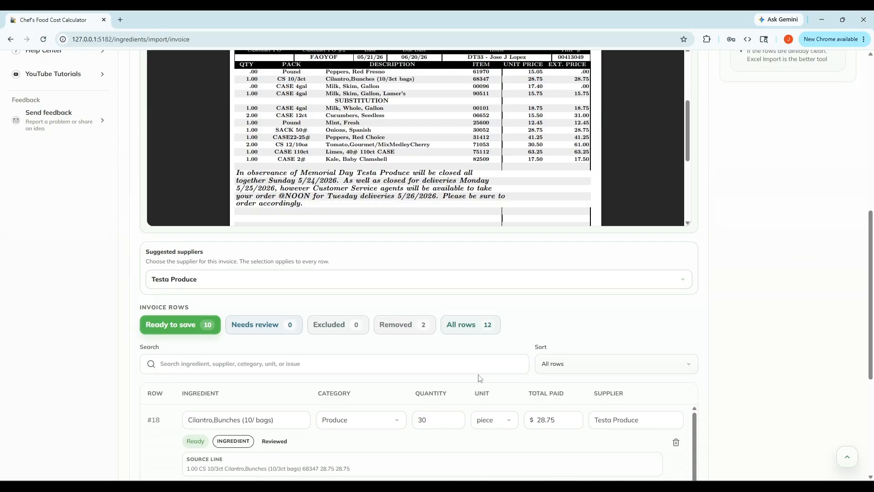
scroll(350, 305, down, 3)
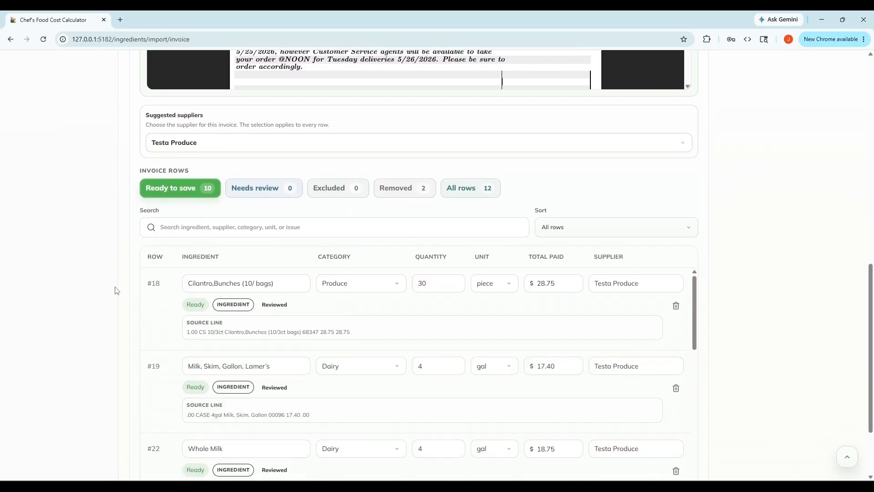
scroll(117, 290, down, 2)
scroll(205, 299, down, 3)
scroll(324, 306, down, 4)
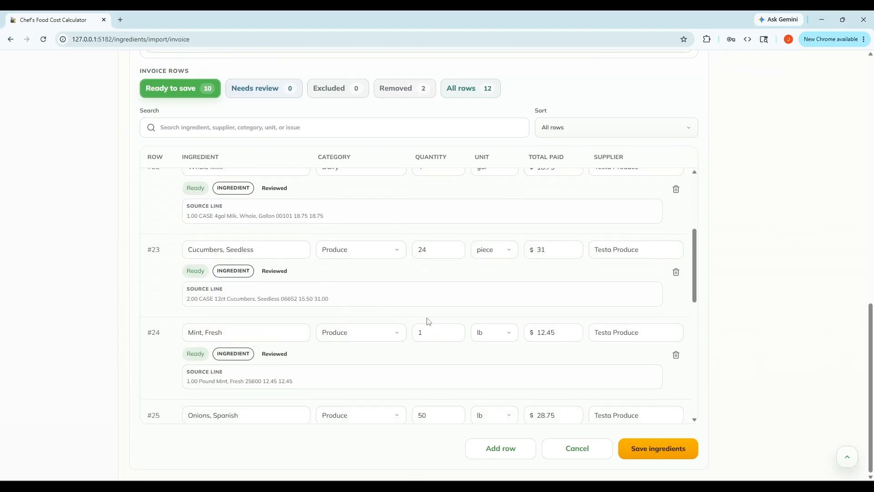
scroll(484, 321, down, 4)
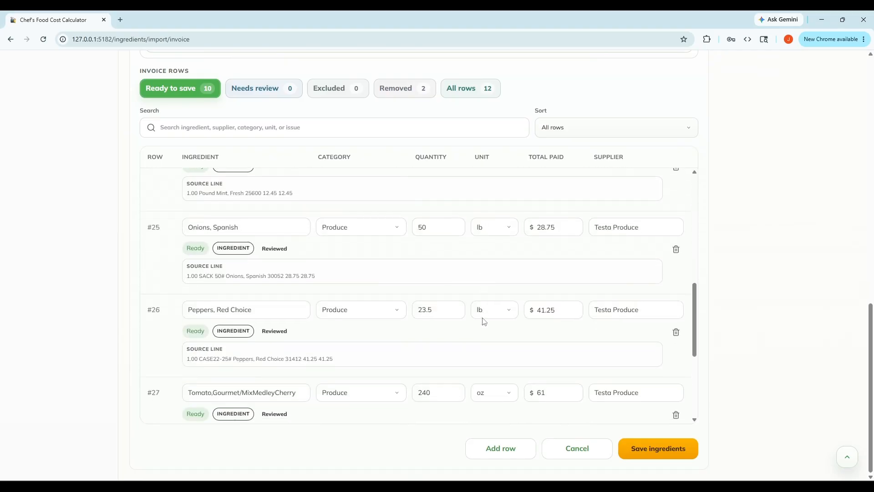
scroll(484, 321, down, 2)
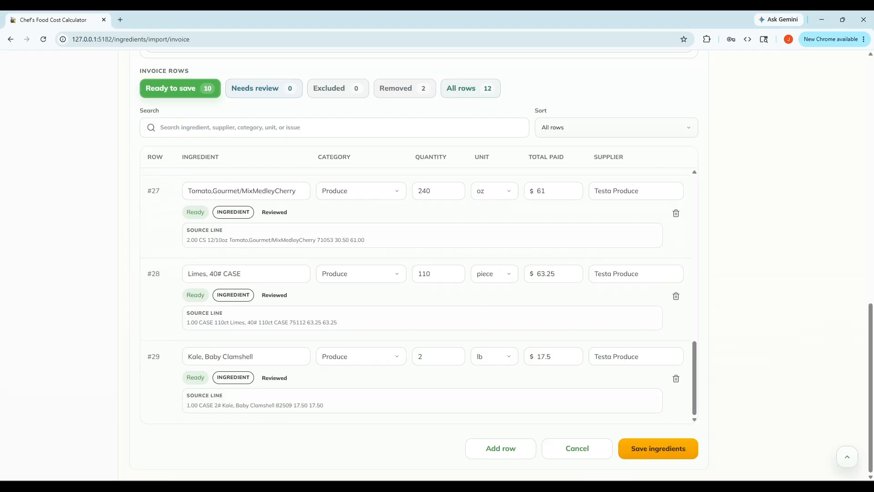
Step: Save the reviewed invoice rows as ingredients and return to the ingredient library
click(645, 451)
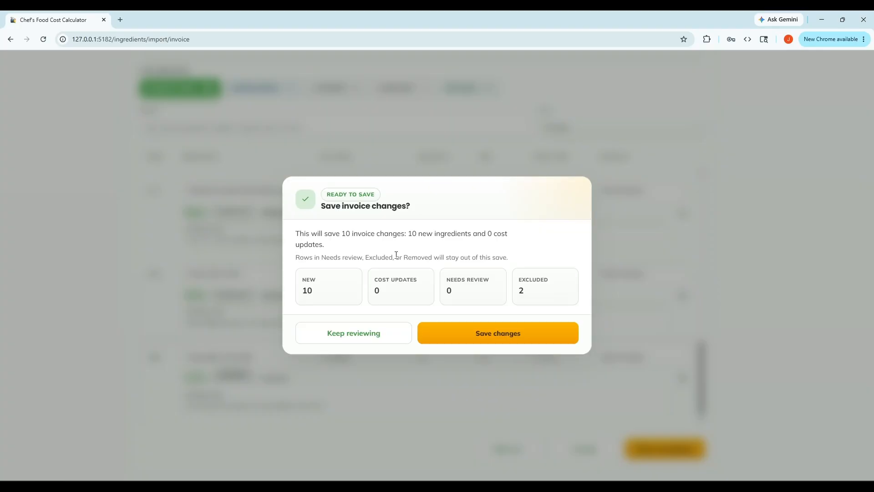
click(501, 336)
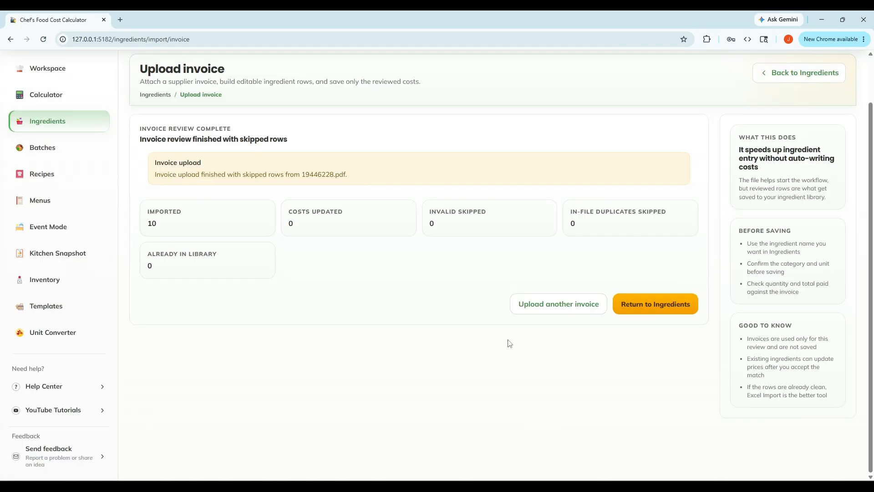
click(661, 304)
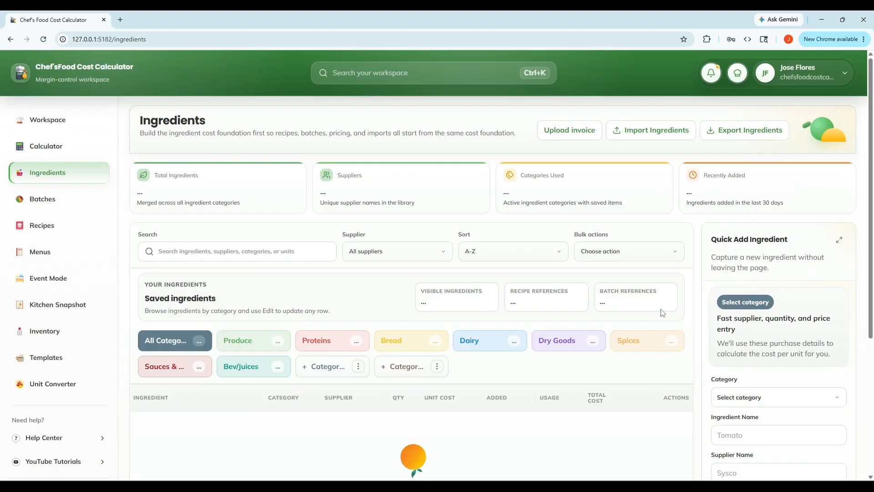
Step: Examine the imported ingredients in the library, including their categories, quantities, unit costs and total costs
scroll(497, 356, down, 3)
scroll(498, 356, down, 5)
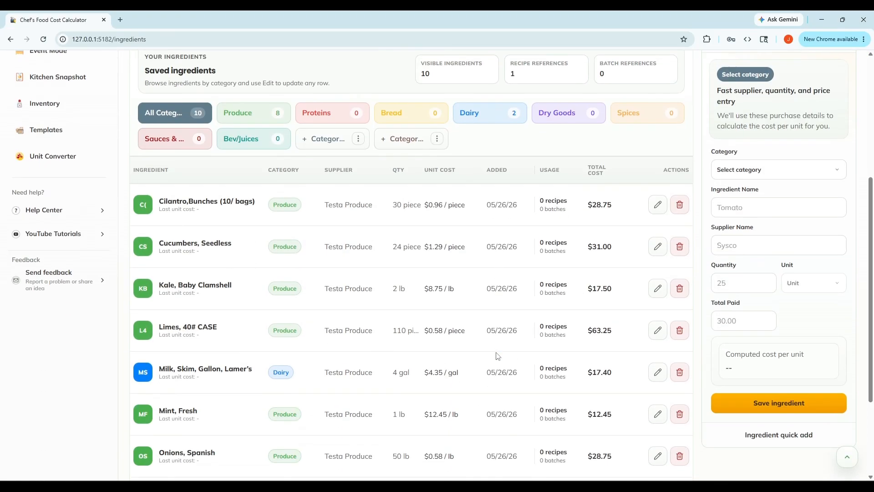
scroll(497, 356, up, 6)
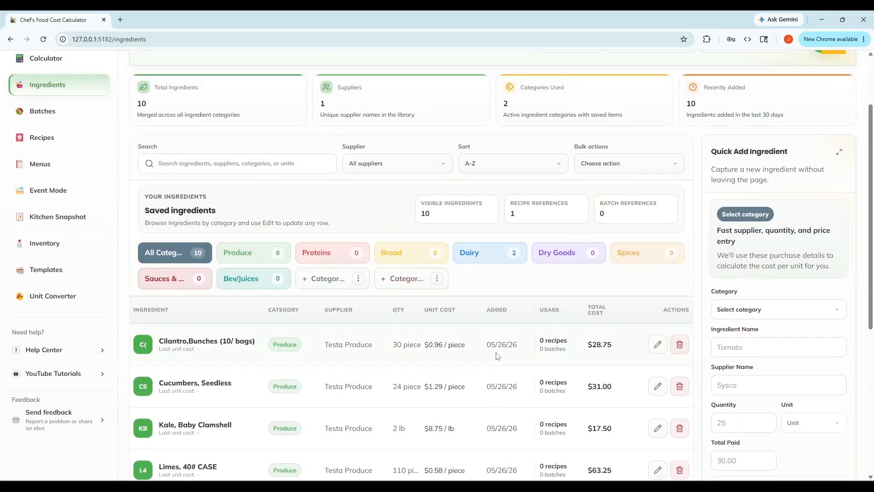
scroll(498, 356, up, 1)
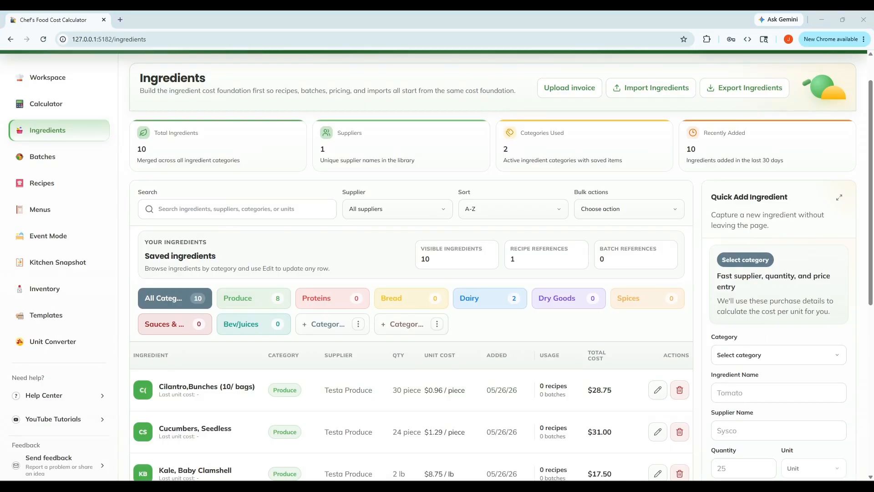
scroll(594, 280, down, 2)
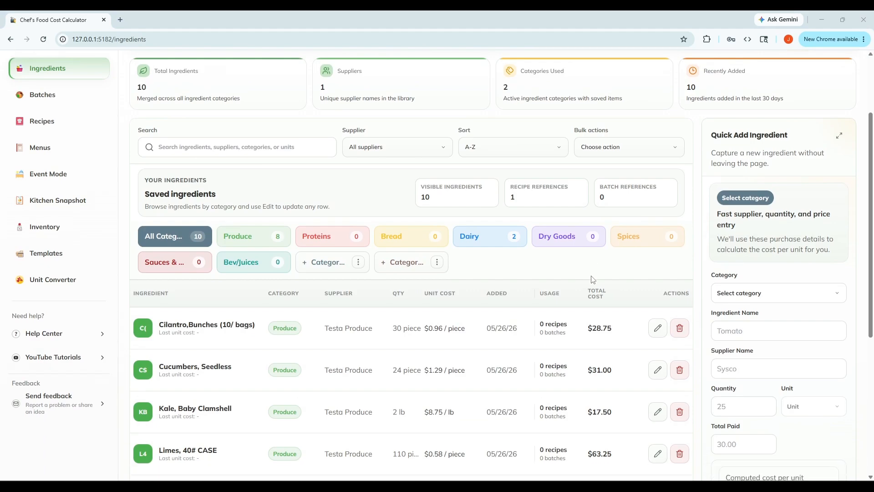
scroll(593, 280, down, 1)
scroll(592, 275, down, 1)
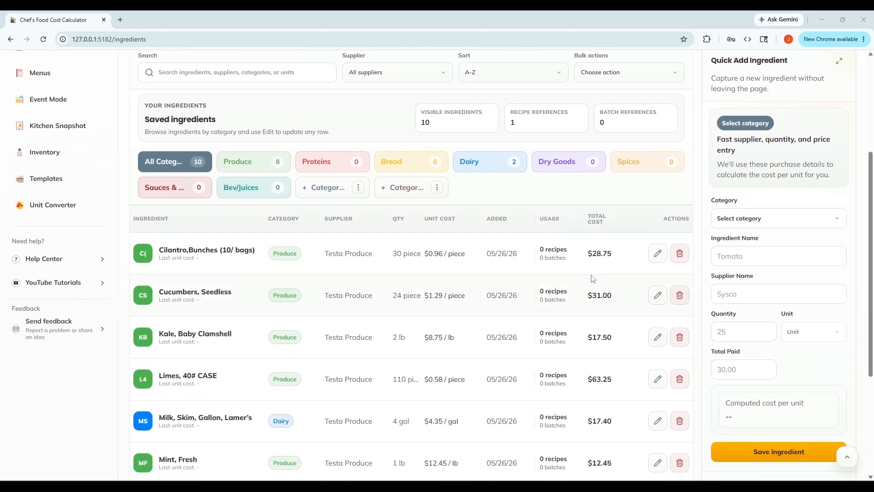
scroll(591, 275, up, 4)
scroll(593, 278, up, 2)
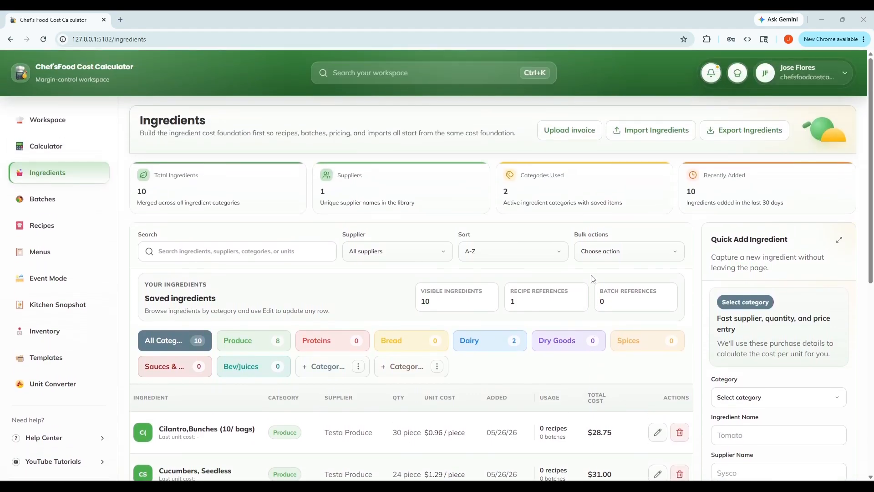